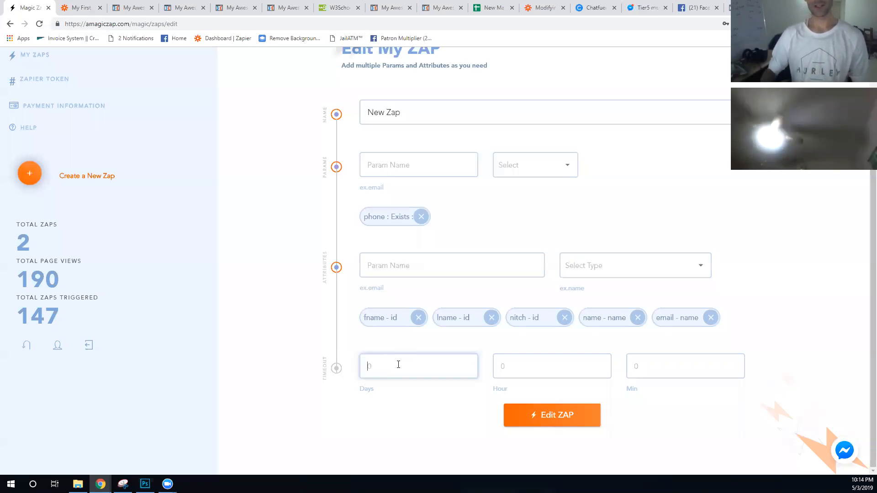
- Set New Zap's timeout to 1 day, save the edited zap and refresh the zap list
type("1")
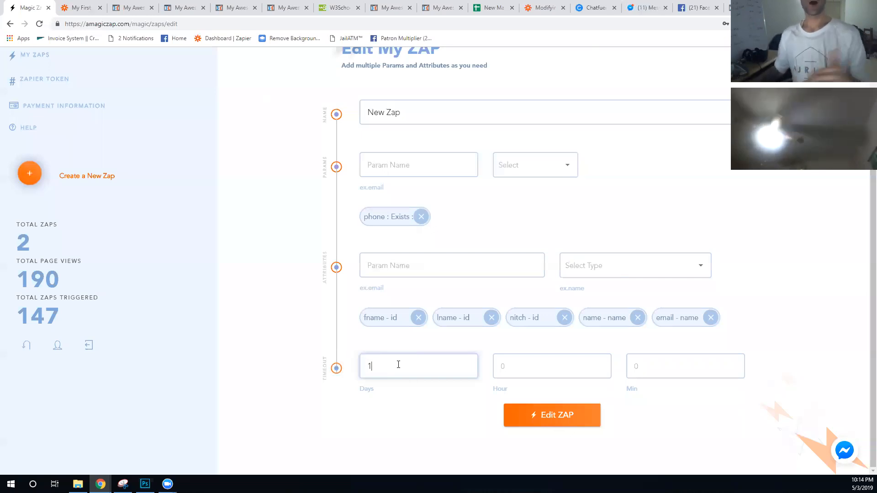
left_click(529, 416)
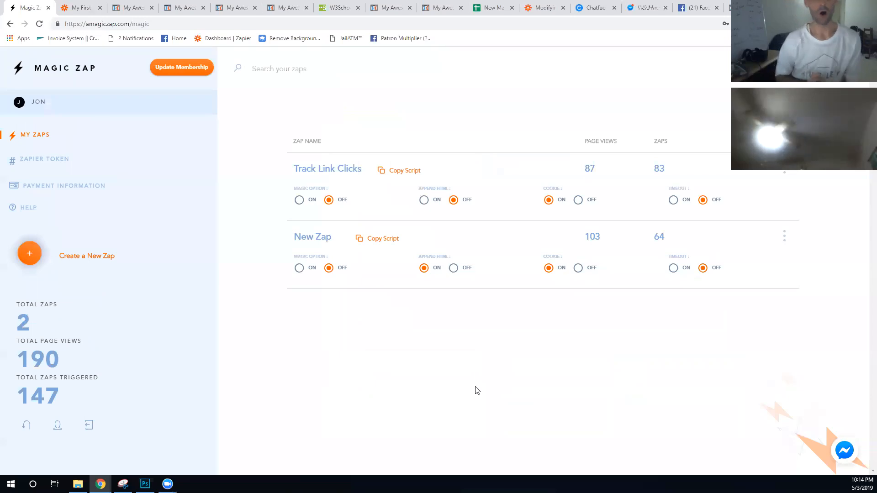
key("F5")
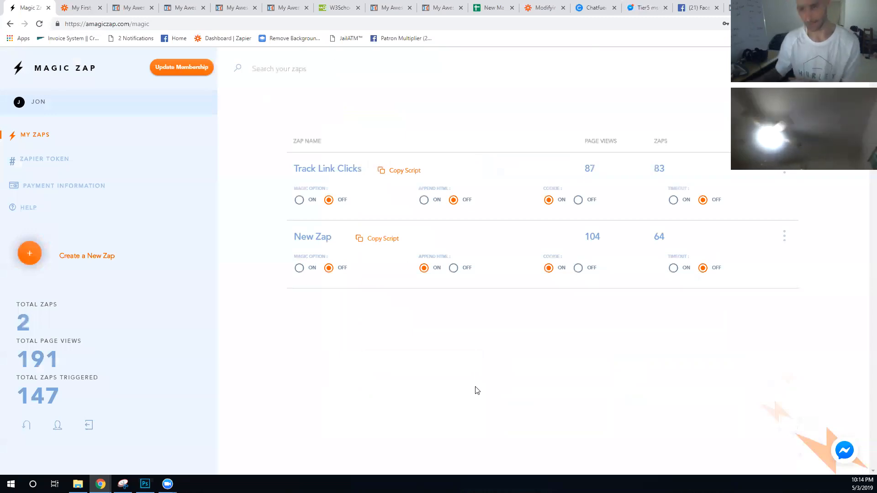
- Reopen New Zap for editing to review its timeout values, save it again, and switch its Timeout option on
left_click(784, 236)
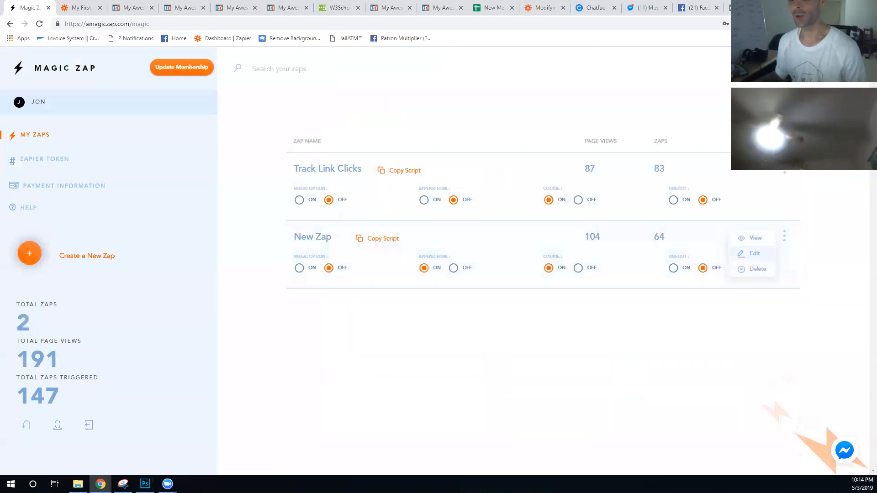
left_click(755, 253)
scroll(601, 299, "down", 2)
left_click(397, 370)
key("Tab")
left_click(678, 358)
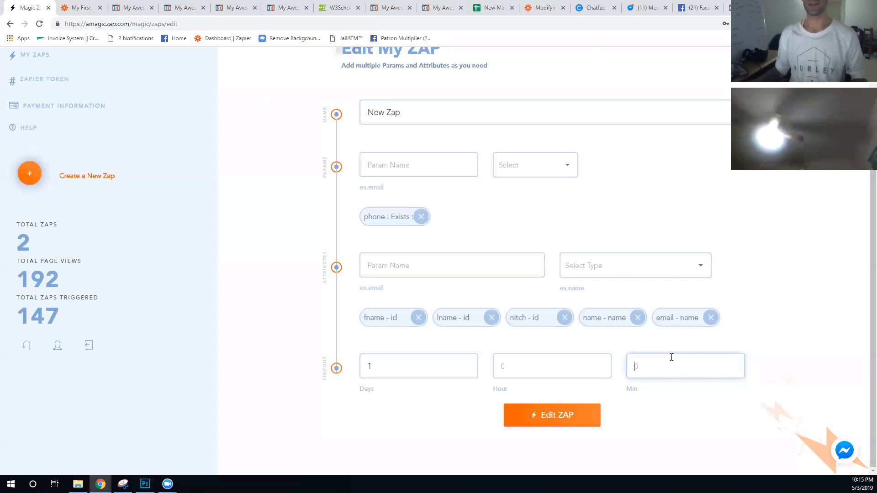
left_click(406, 374)
left_click(540, 413)
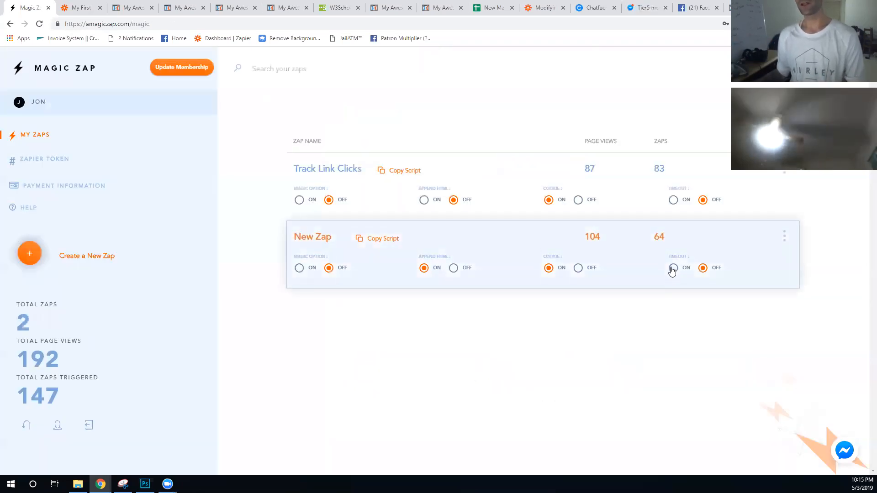
left_click(673, 268)
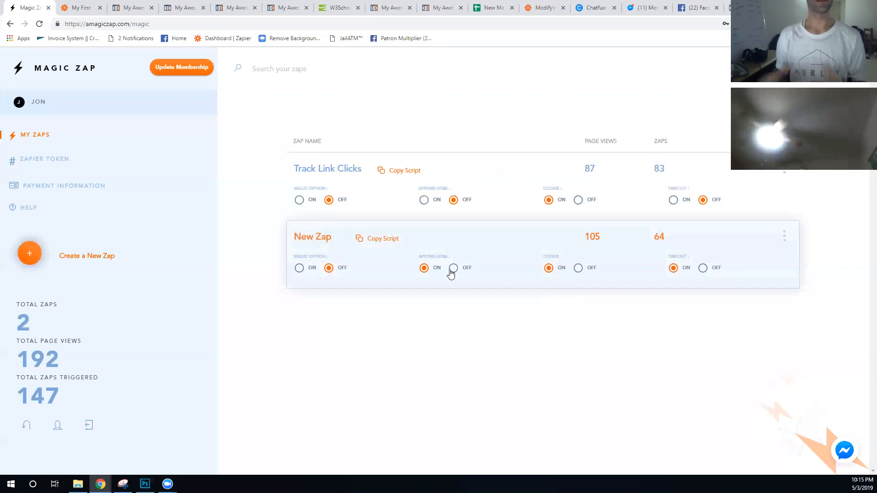
- Look at the ClickFunnels editor and the live opt-in page, highlighting the page's personalised headline
left_click(187, 8)
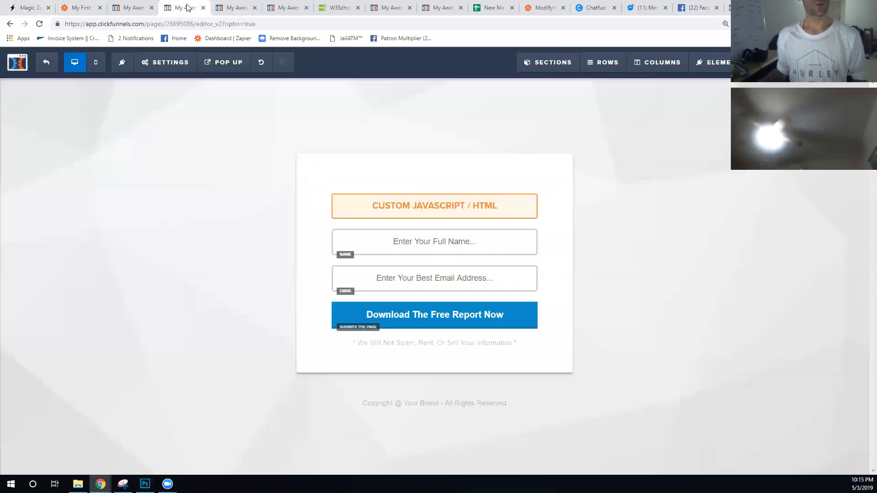
left_click(133, 8)
left_click_drag(379, 161, 394, 198)
- Switch New Zap's Append HTML option off in Magic Zap, and reload the opt-in page to check its headline
left_click(29, 8)
left_click(454, 270)
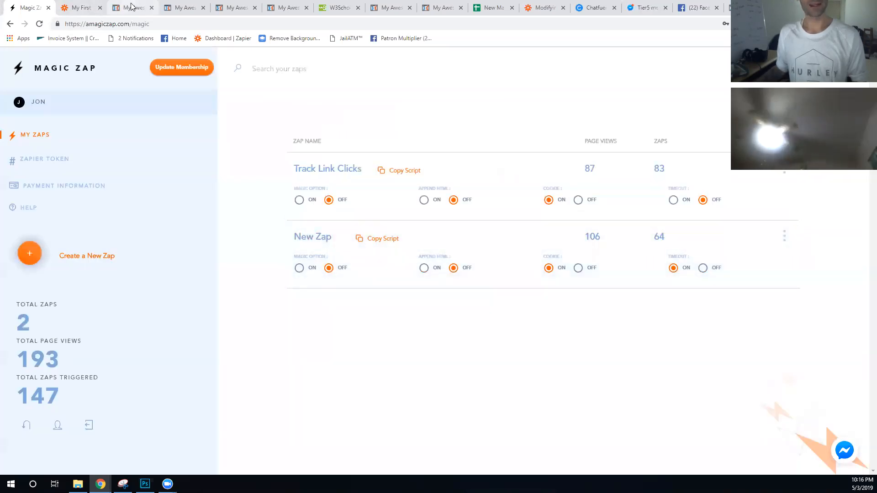
left_click(131, 6)
key("F5")
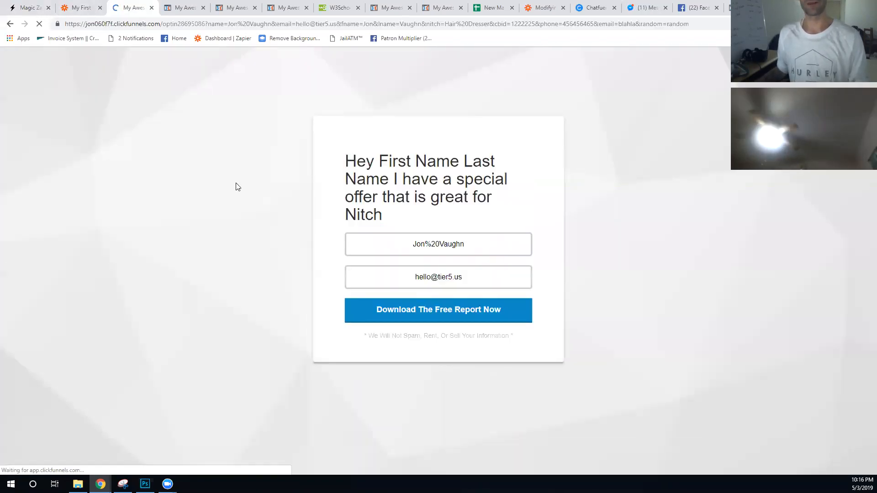
left_click_drag(392, 219, 342, 159)
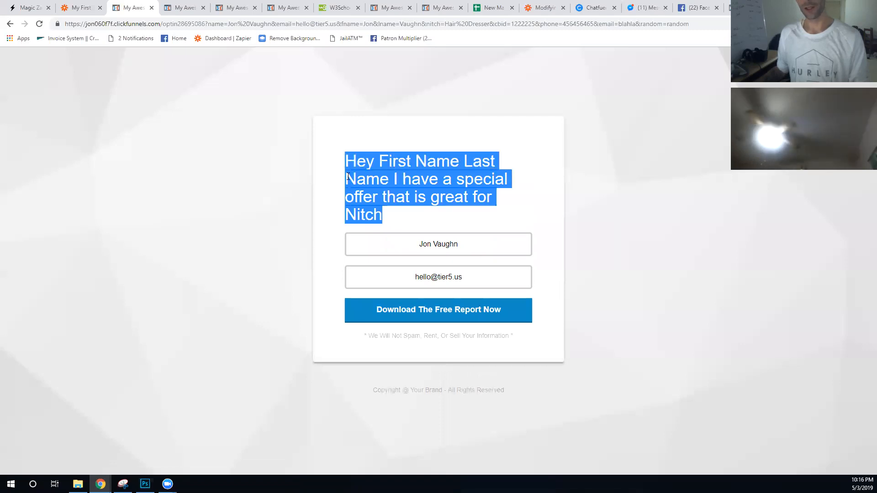
- Switch New Zap's Append HTML option back on, and reload the opt-in page to check the personalised headline
left_click(28, 4)
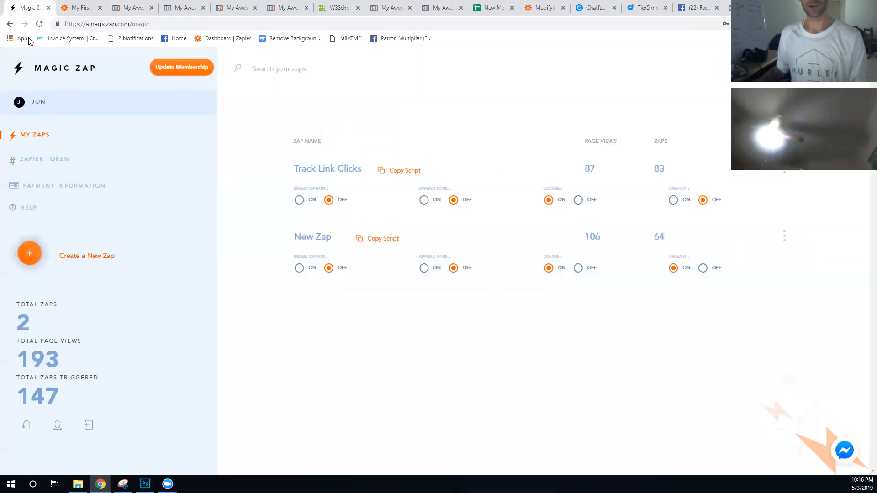
left_click(424, 268)
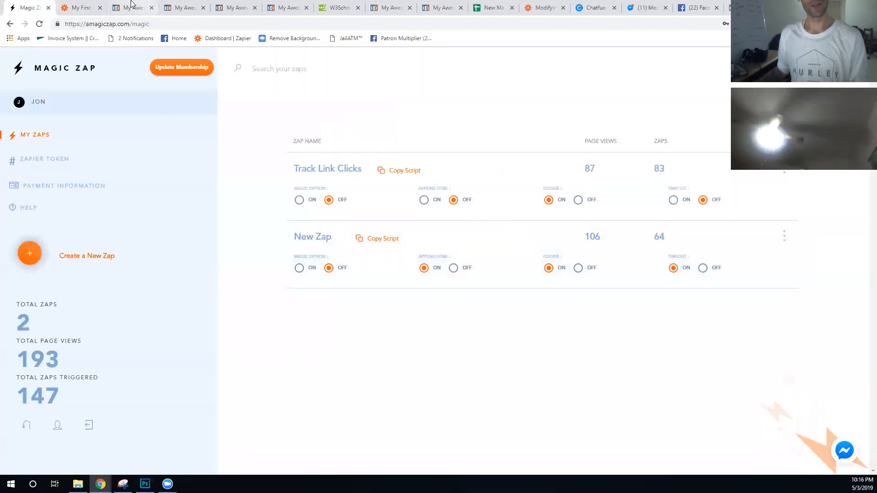
left_click(140, 5)
key("F5")
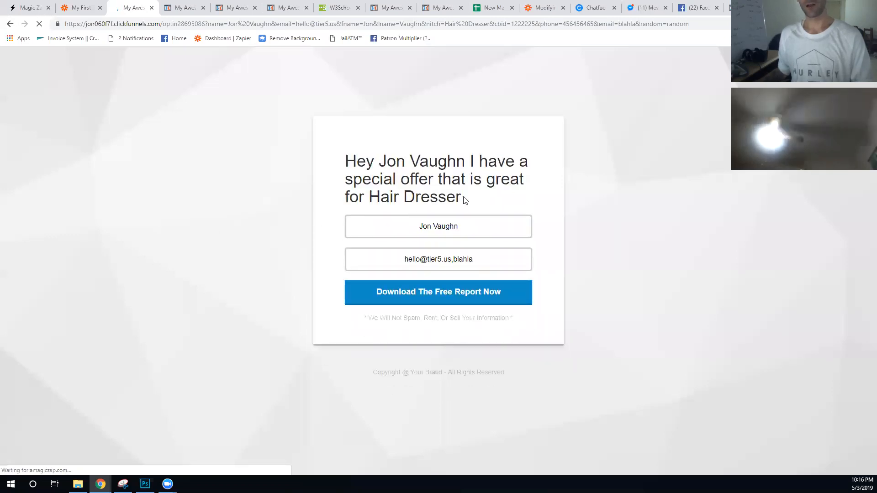
left_click_drag(464, 200, 345, 142)
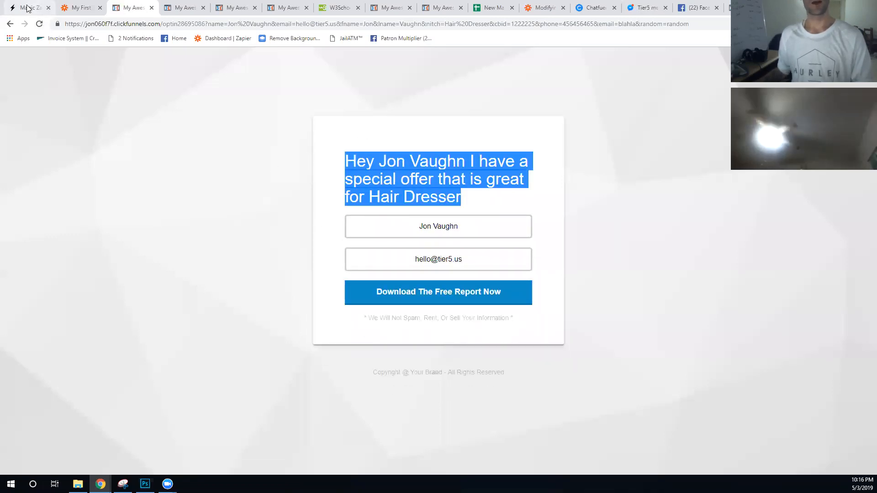
- Return to Magic Zap, refresh the zap list, and switch to the W3Schools home page
left_click(28, 8)
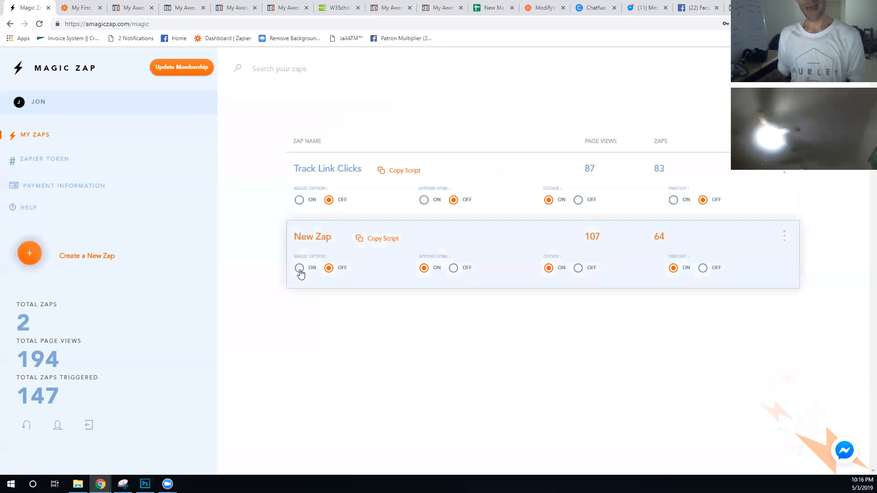
key("F5")
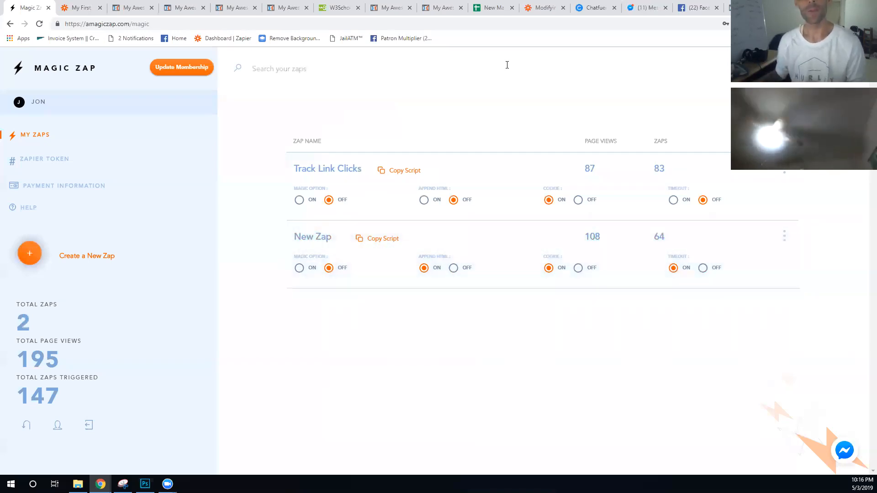
left_click(338, 14)
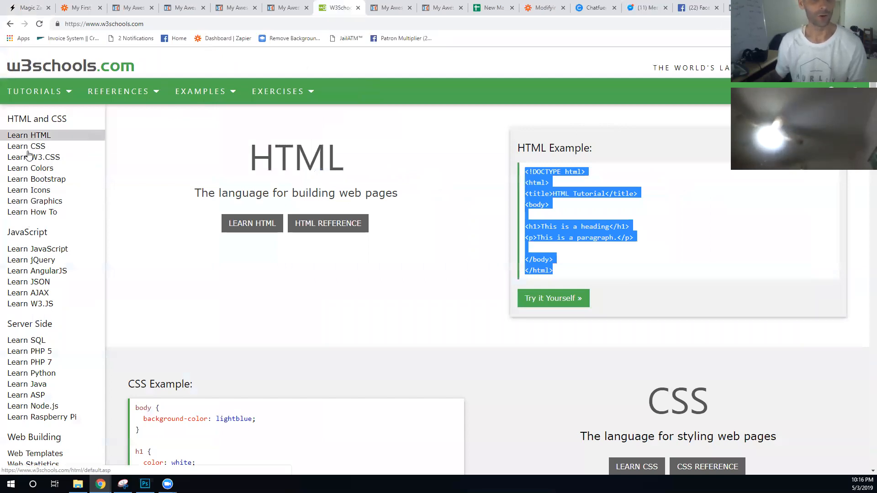
- Submit the ClickFunnels opt-in form with its prefilled name and email
left_click(134, 7)
left_click(478, 228)
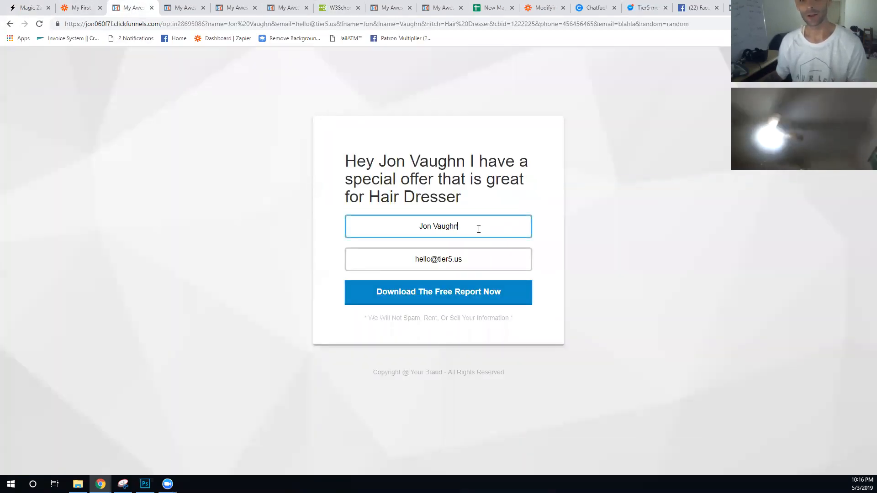
left_click(438, 307)
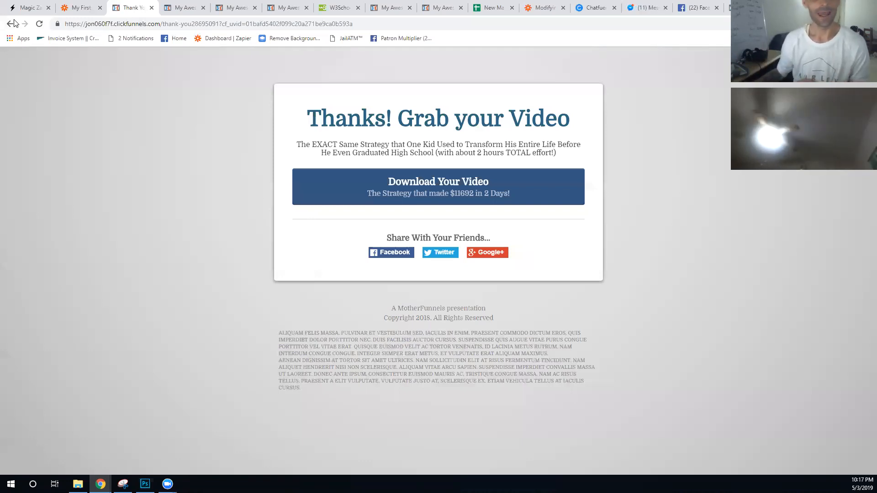
- View the Zapier test samples, and browse the W3Schools How To pages and the CSS and JavaScript tutorials
left_click(80, 8)
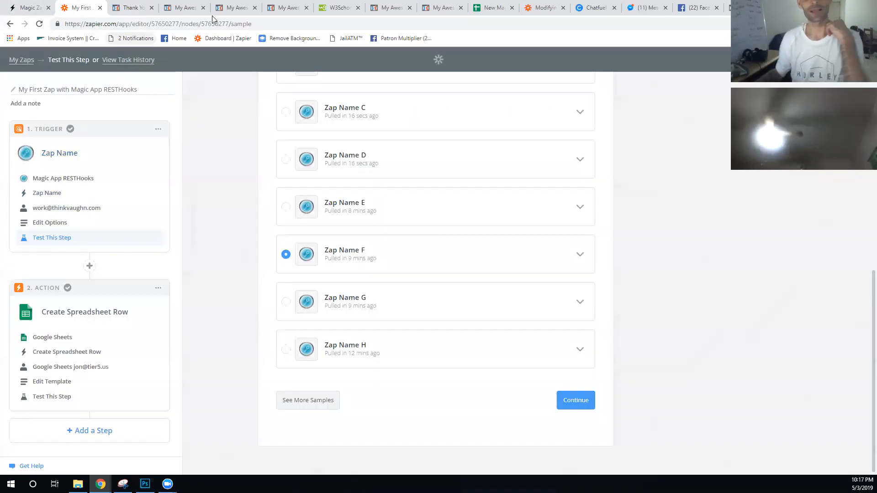
left_click(324, 7)
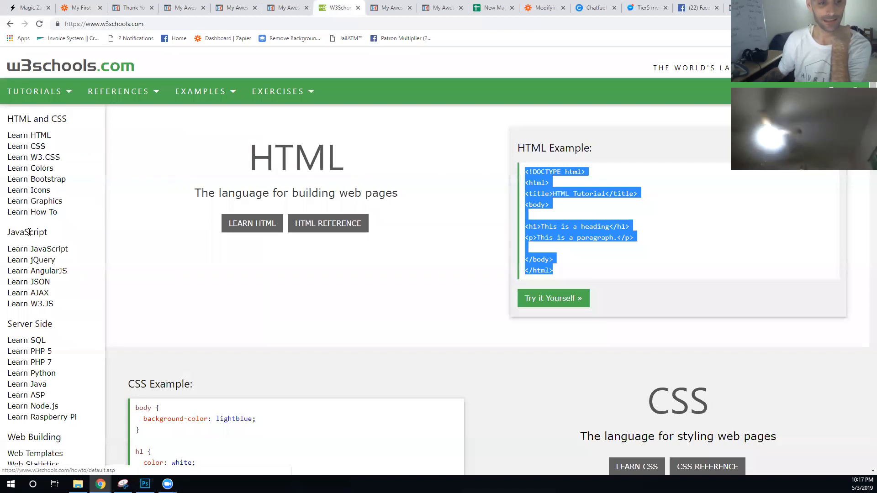
left_click(29, 213)
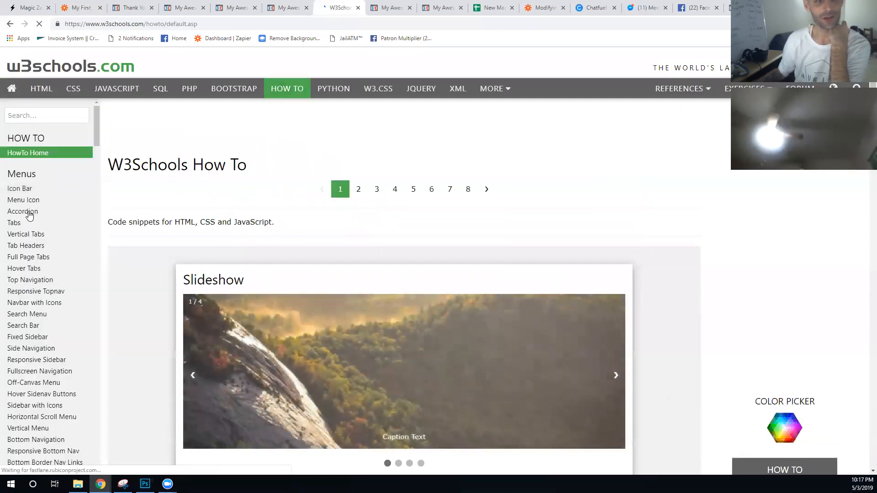
left_click(16, 188)
left_click(22, 224)
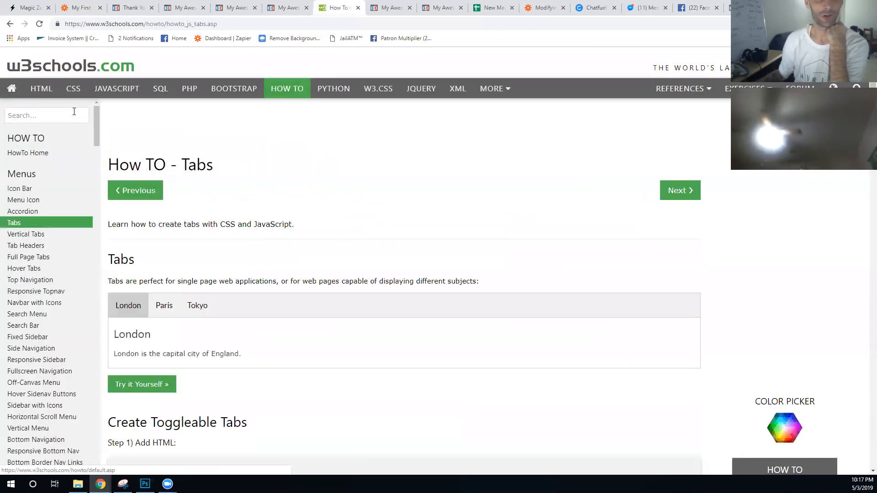
left_click(74, 89)
left_click(112, 89)
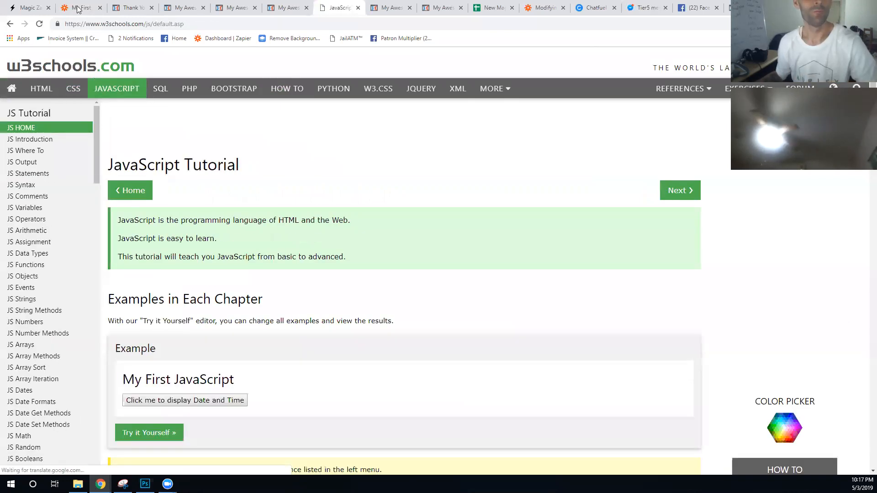
- Return to Magic Zap and switch New Zap's Magic Option on
left_click(30, 8)
left_click(299, 268)
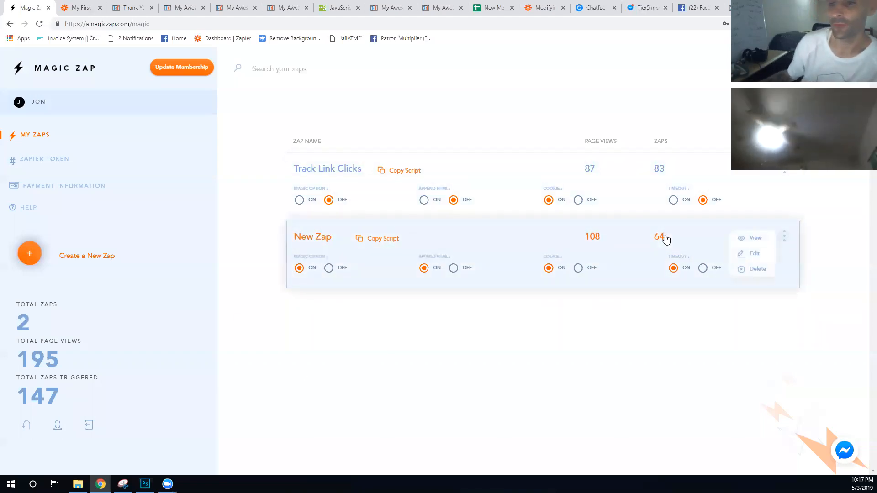
mouse_move(665, 239)
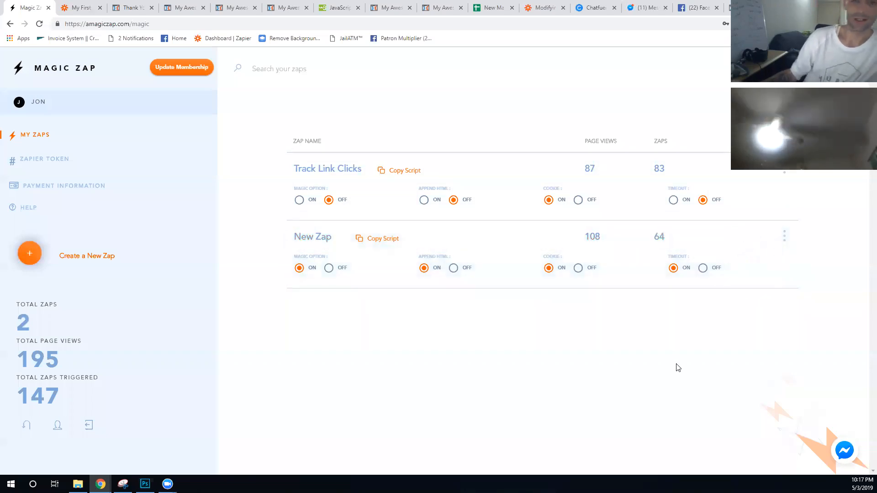